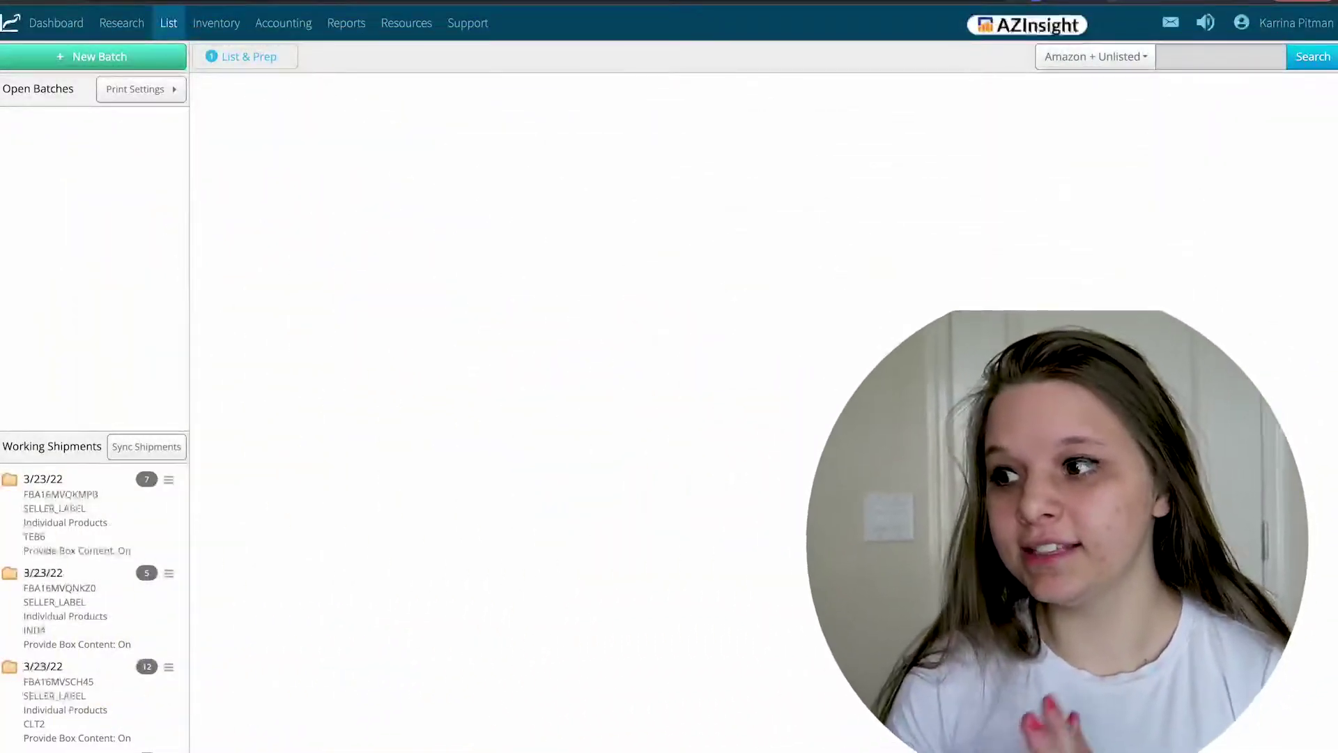
- Switch to the Dashboard showing March 2022 monthly income, profit and expense charts
{"action": "left_click", "coordinate": [35, 23]}
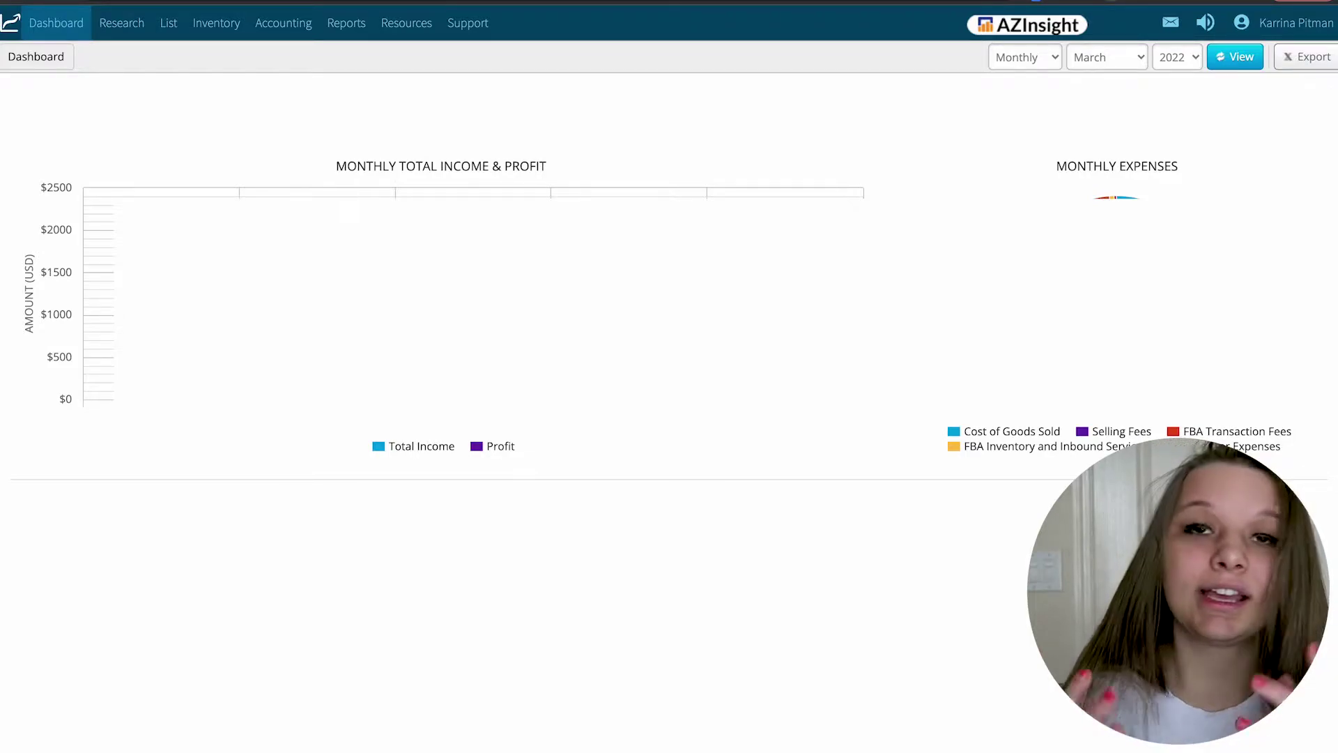
- Bring up the Research menu options in the top navigation to reach Scout
{"action": "left_click", "coordinate": [132, 33]}
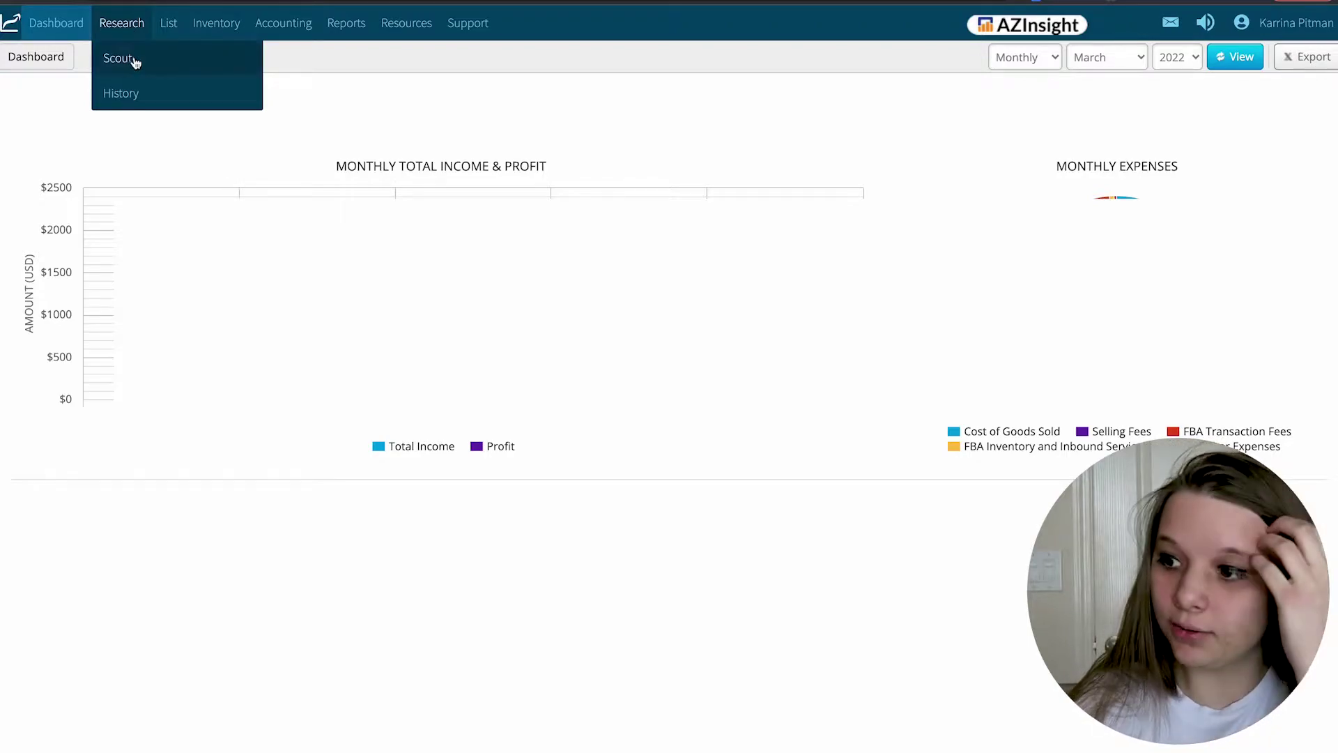
{"action": "left_click", "coordinate": [134, 61]}
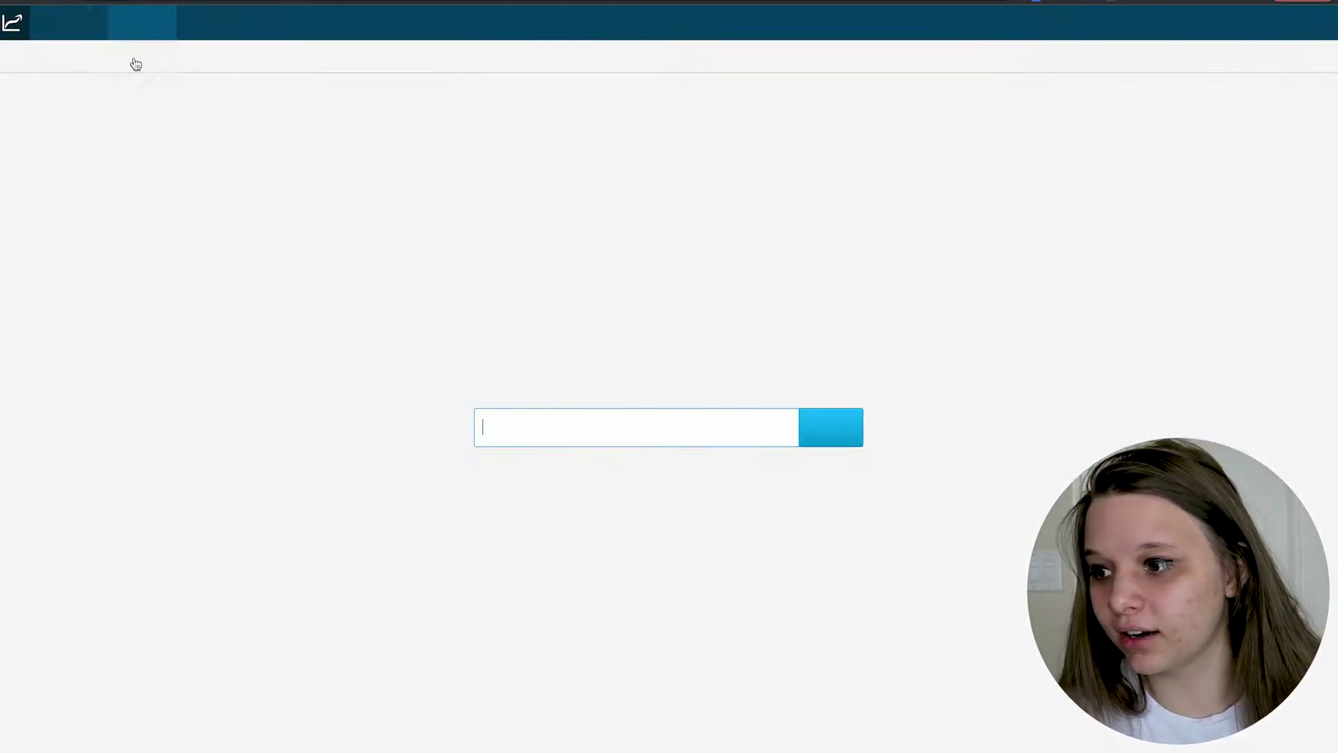
{"action": "left_click", "coordinate": [505, 432]}
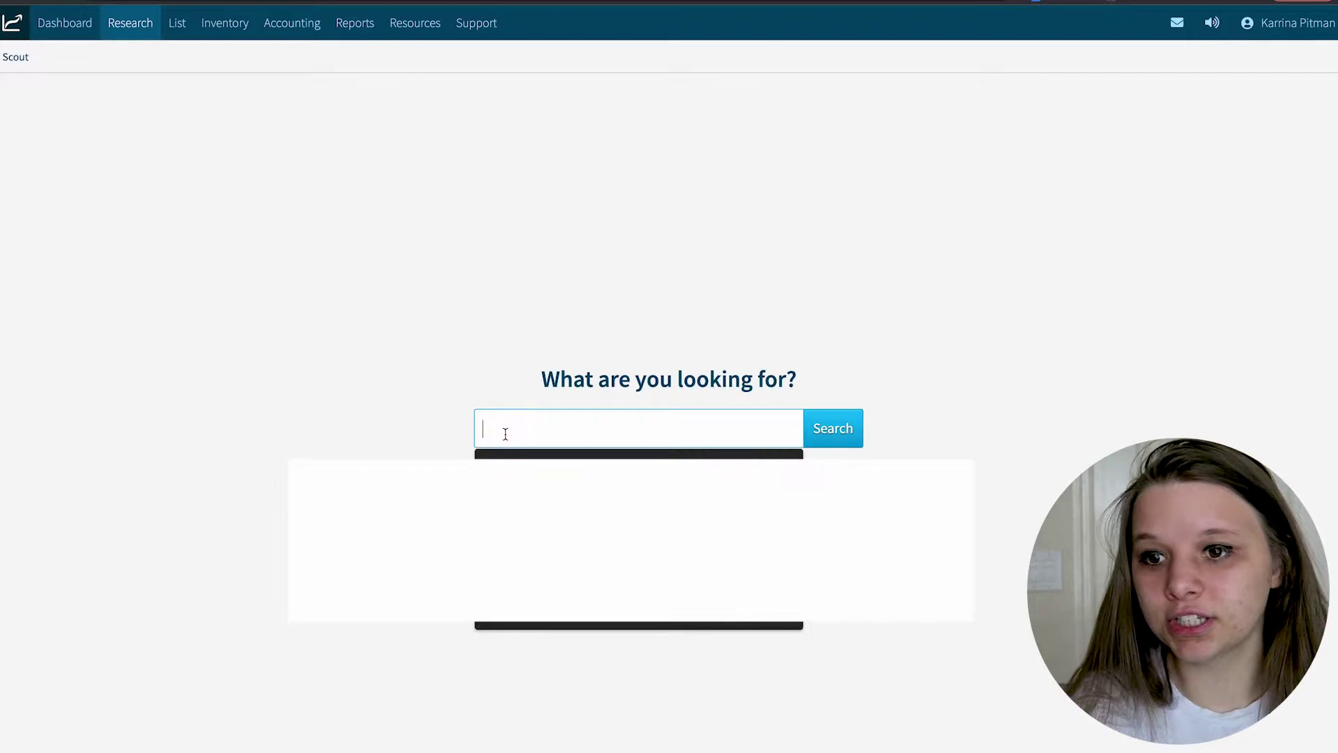
{"action": "type", "text": "4"}
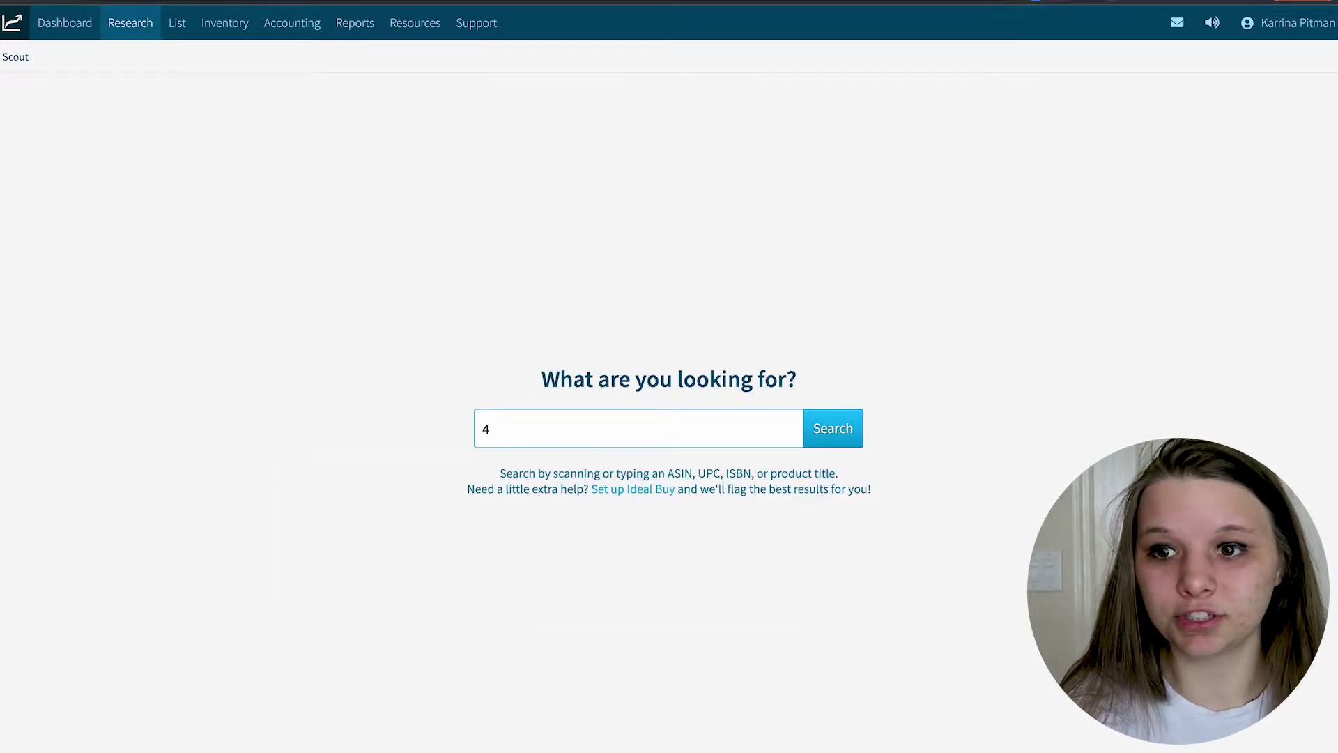
{"action": "key", "text": "BackSpace"}
{"action": "type", "text": "678"}
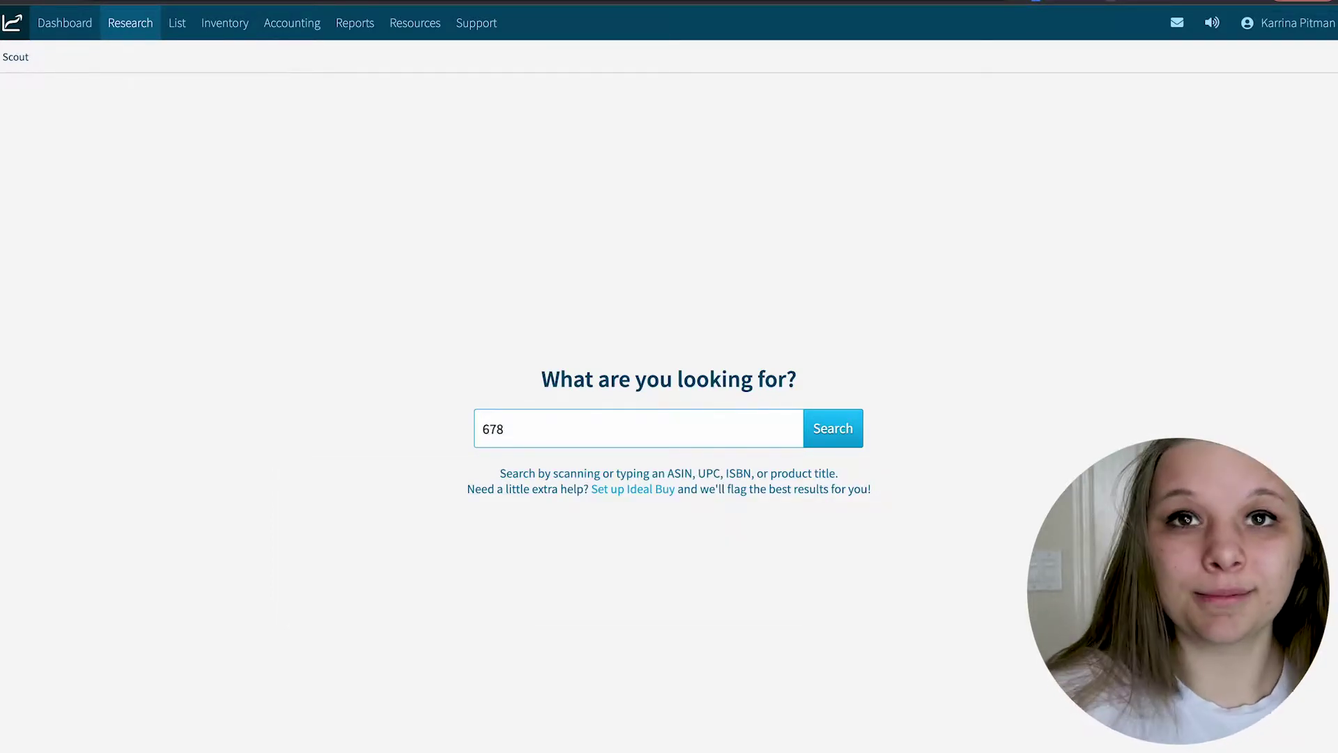
{"action": "key", "text": "BackSpace"}
{"action": "key", "text": "BackSpace"}
{"action": "type", "text": "81"}
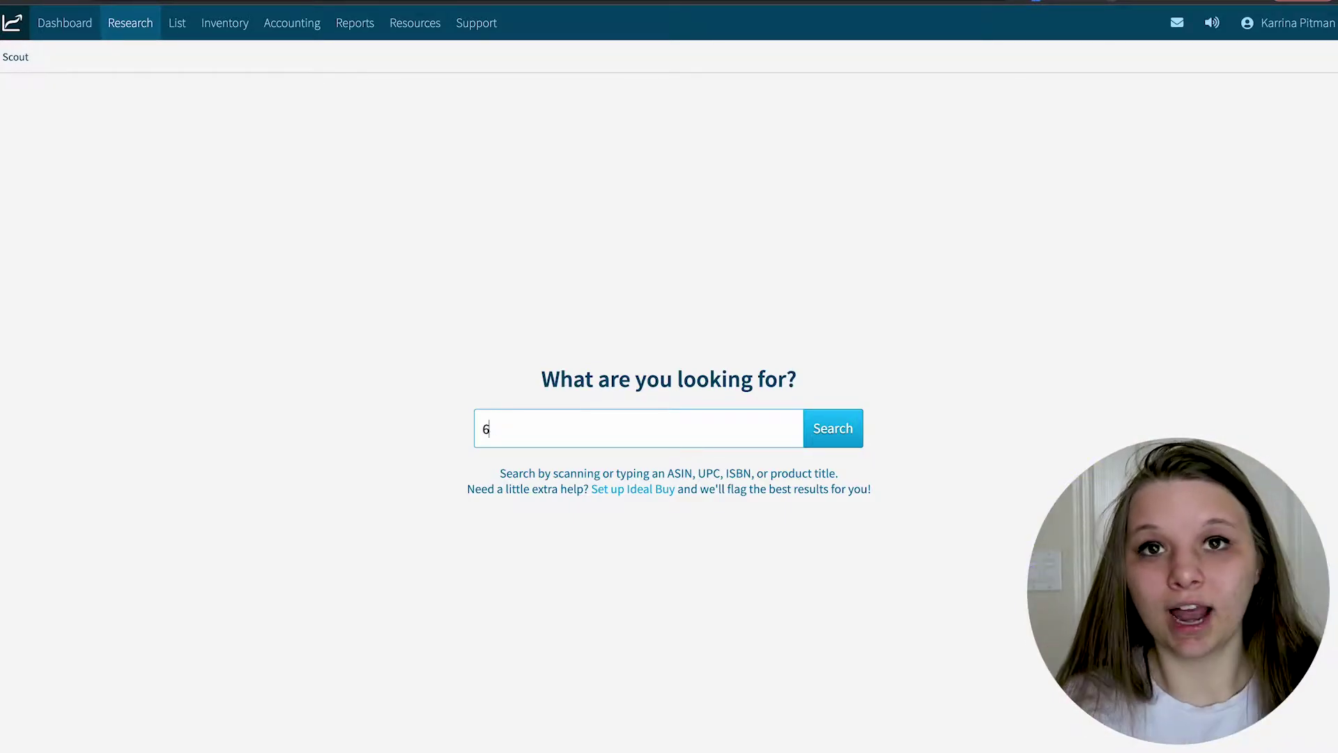
{"action": "type", "text": "18825"}
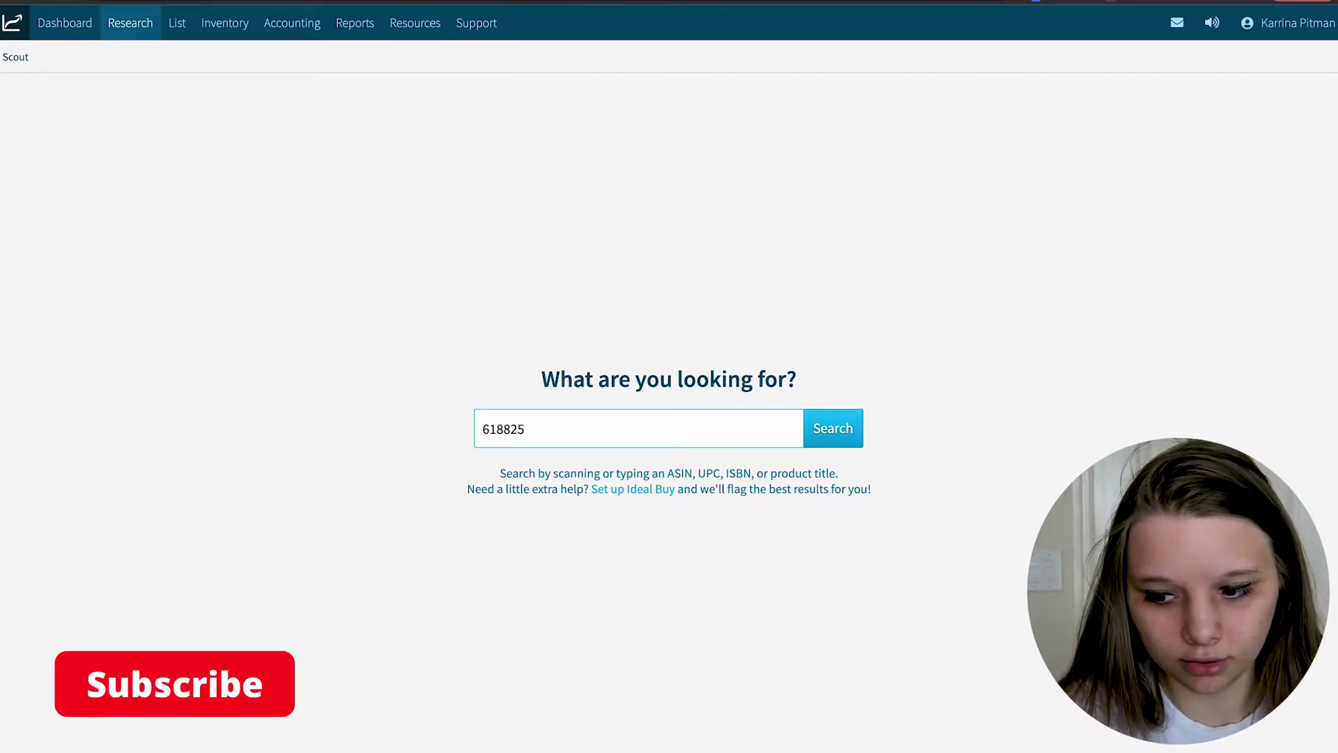
{"action": "type", "text": "1"}
{"action": "type", "text": "50239"}
{"action": "key", "text": "Return"}
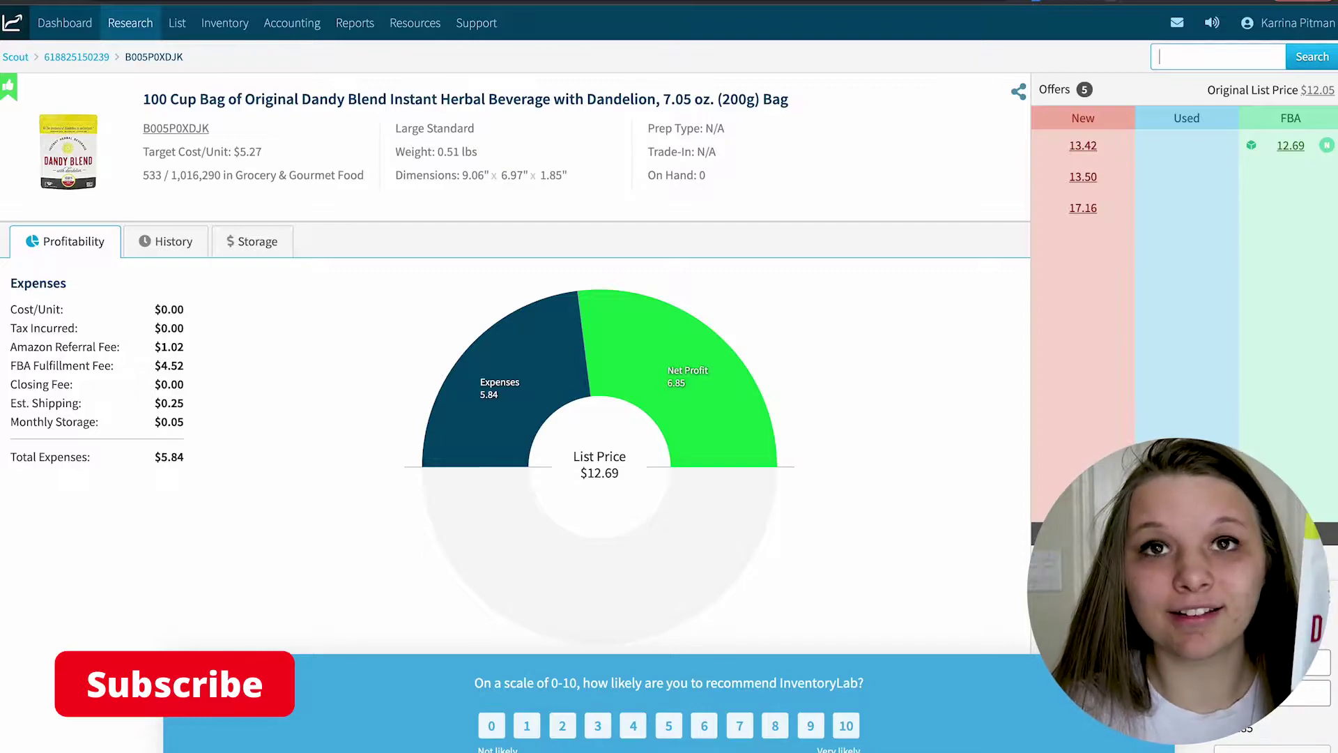
- Dismiss the survey, try the 17.16 offer as list price, then revert to the 12.69 FBA offer
{"action": "left_click", "coordinate": [222, 669]}
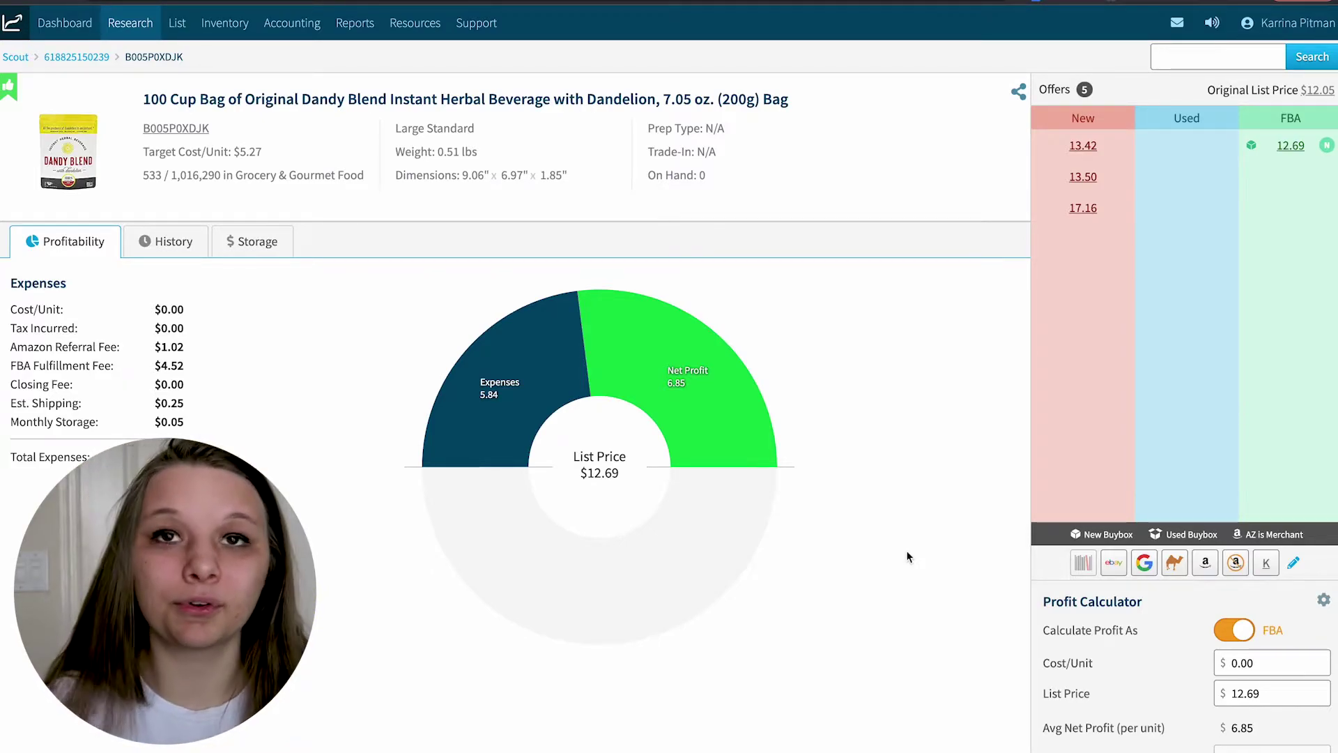
{"action": "left_click", "coordinate": [1080, 207]}
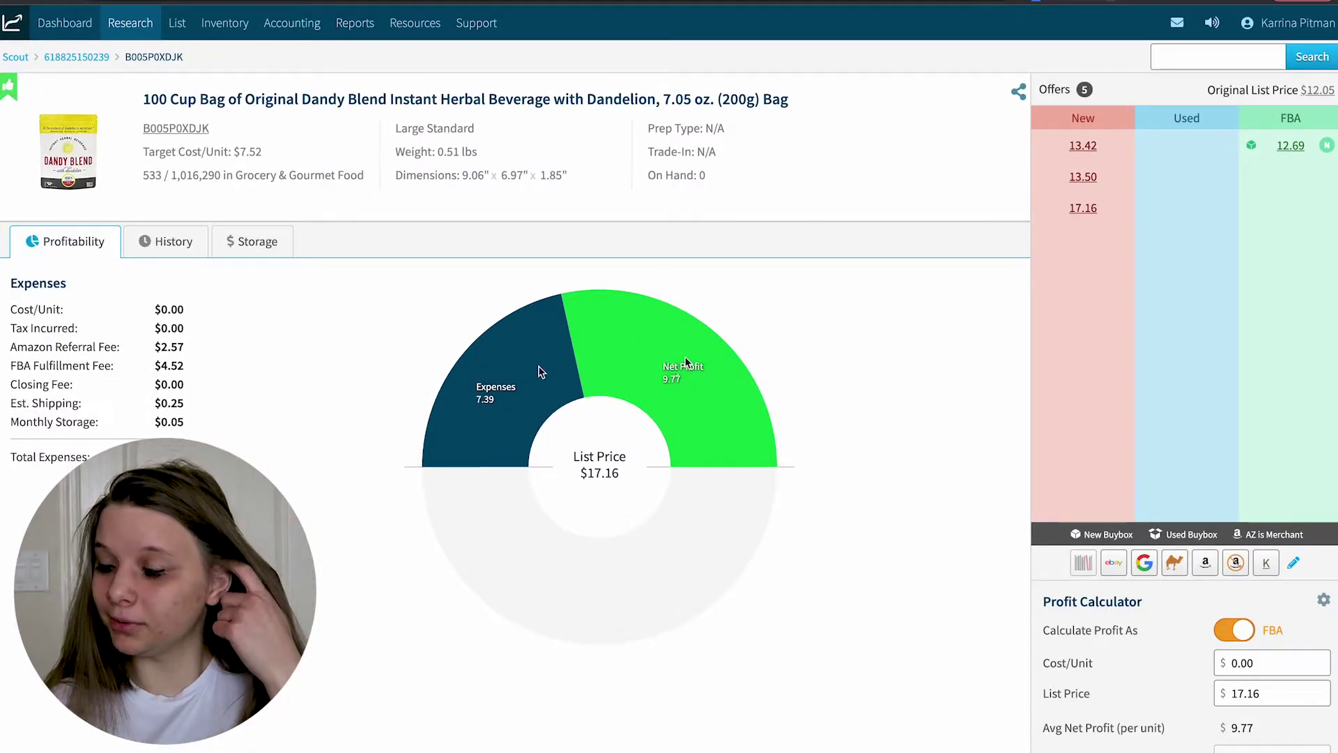
{"action": "left_click", "coordinate": [1290, 145]}
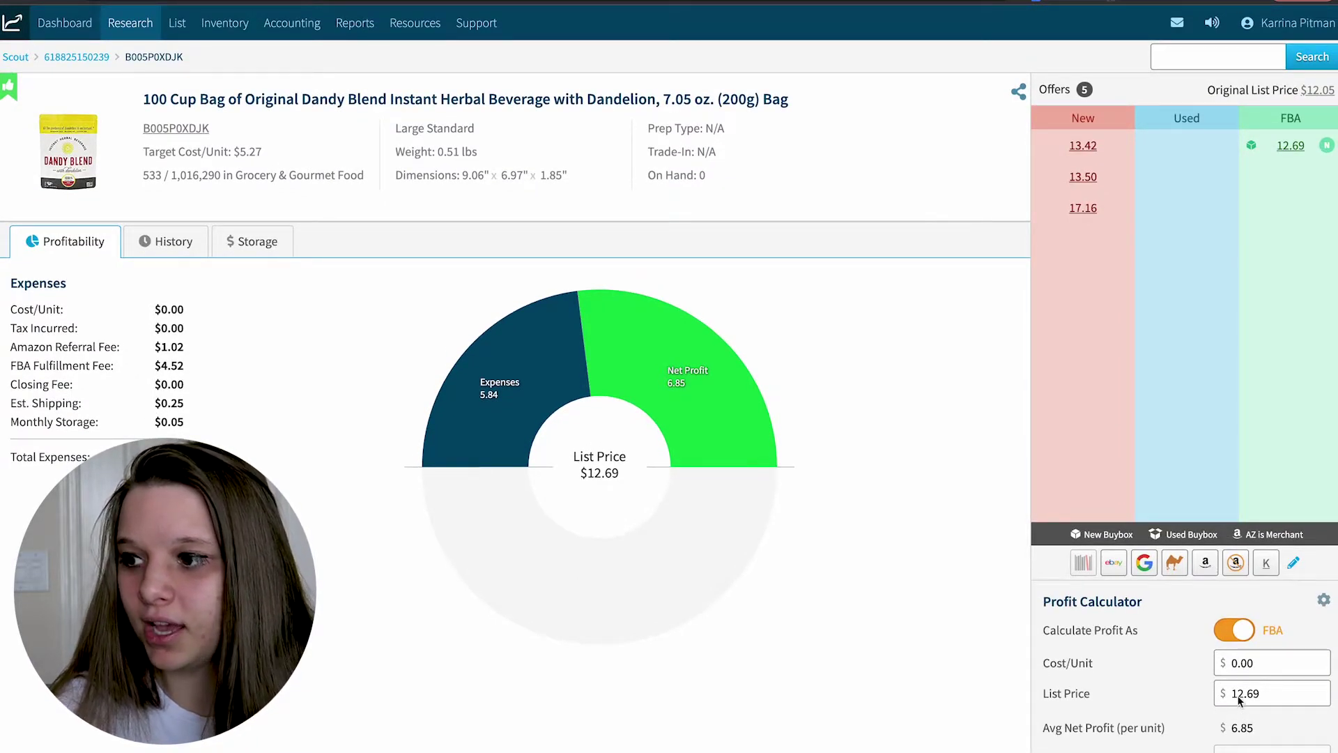
- Enter a $3.45 cost per unit for the Dandy Blend bag, dropping net profit to 3.40
{"action": "left_click", "coordinate": [1254, 663]}
{"action": "type", "text": "3.45"}
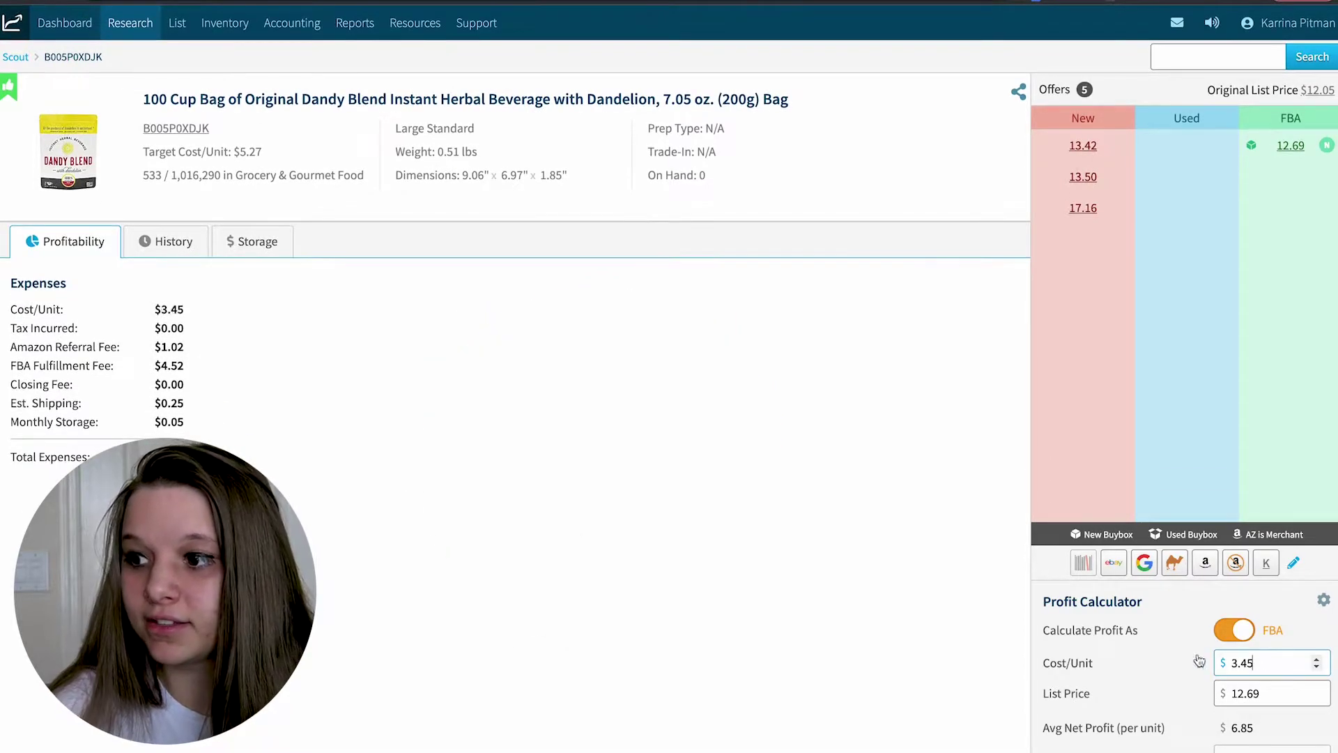
{"action": "key", "text": "ctrl+a"}
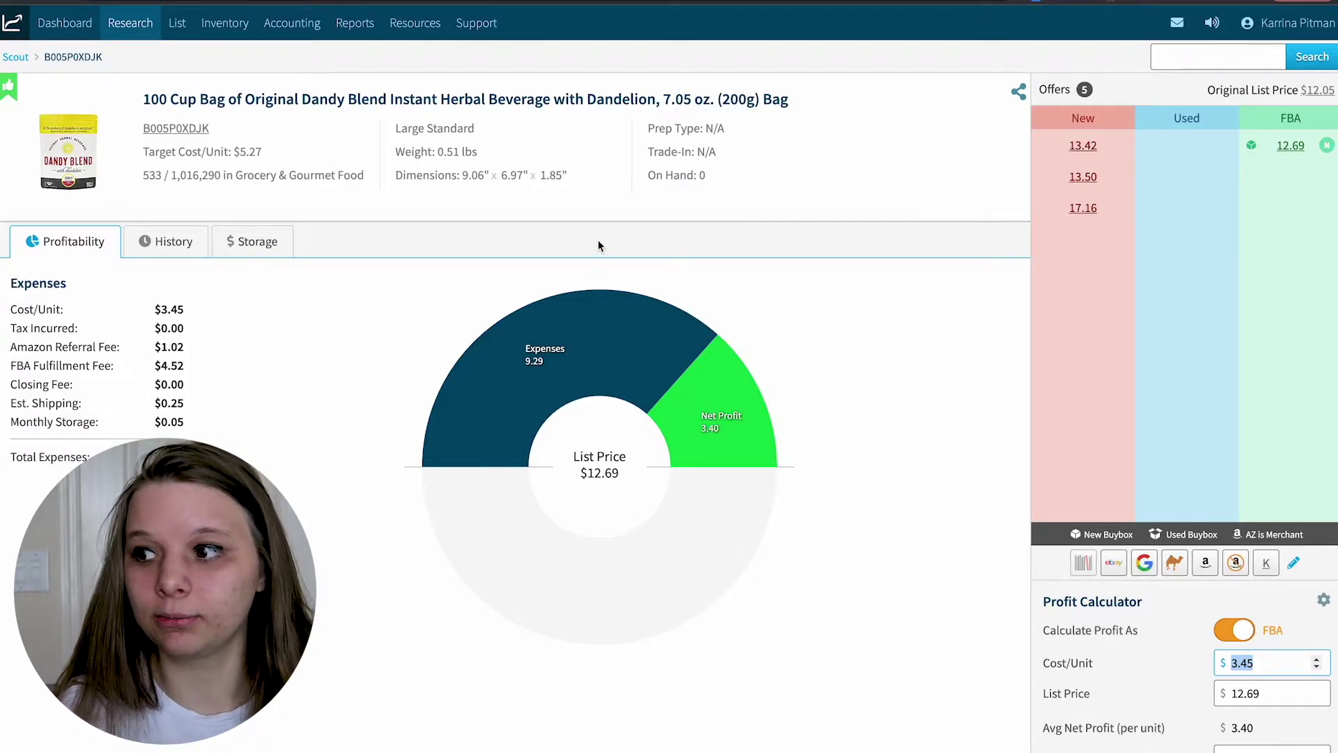
{"action": "mouse_move", "coordinate": [128, 37]}
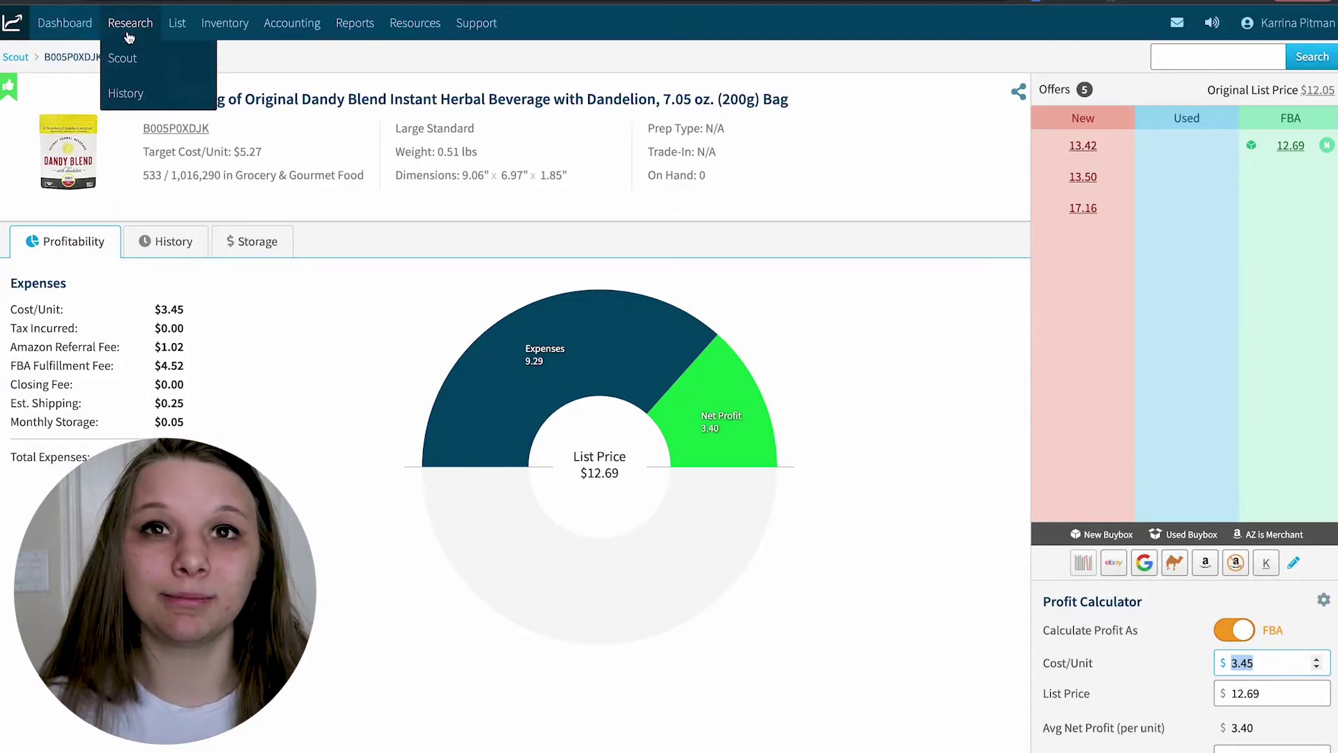
- View the Scout search history, then go to List & Prep and start a New Batch
{"action": "left_click", "coordinate": [125, 92]}
{"action": "mouse_move", "coordinate": [178, 26]}
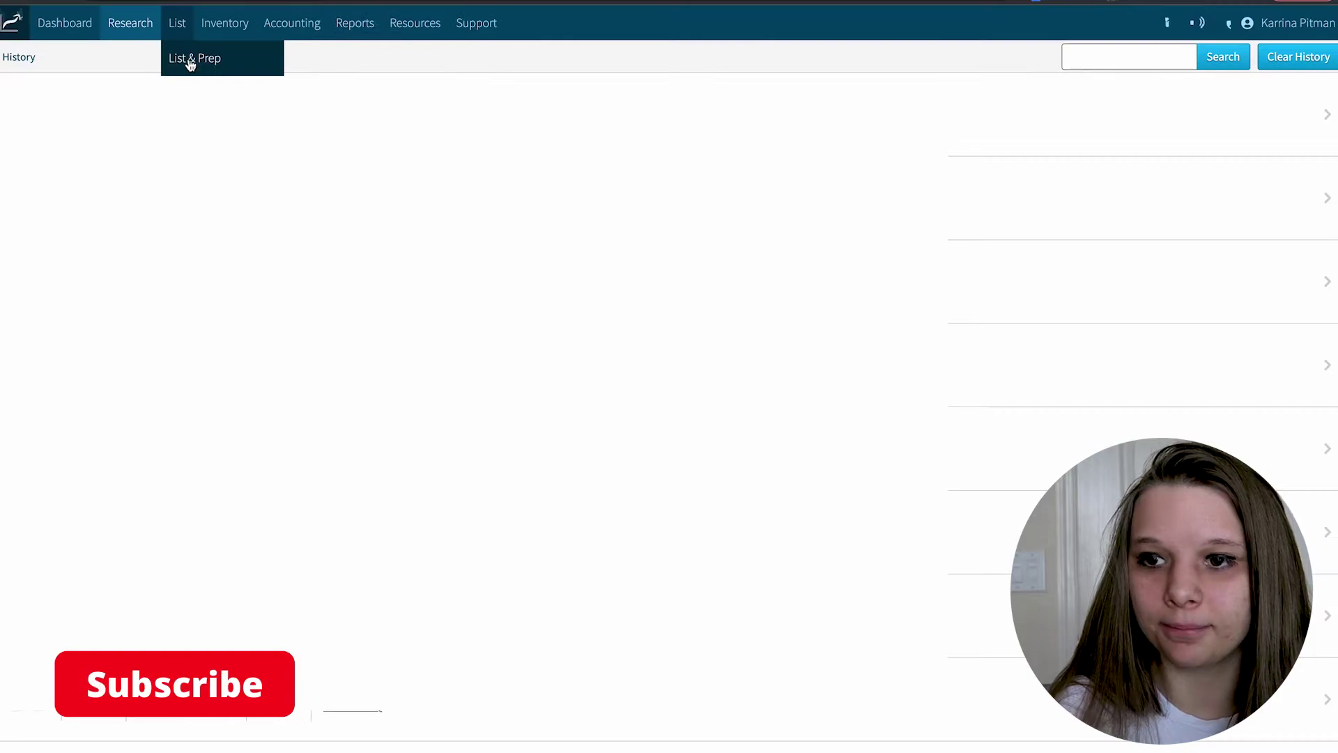
{"action": "left_click", "coordinate": [190, 61]}
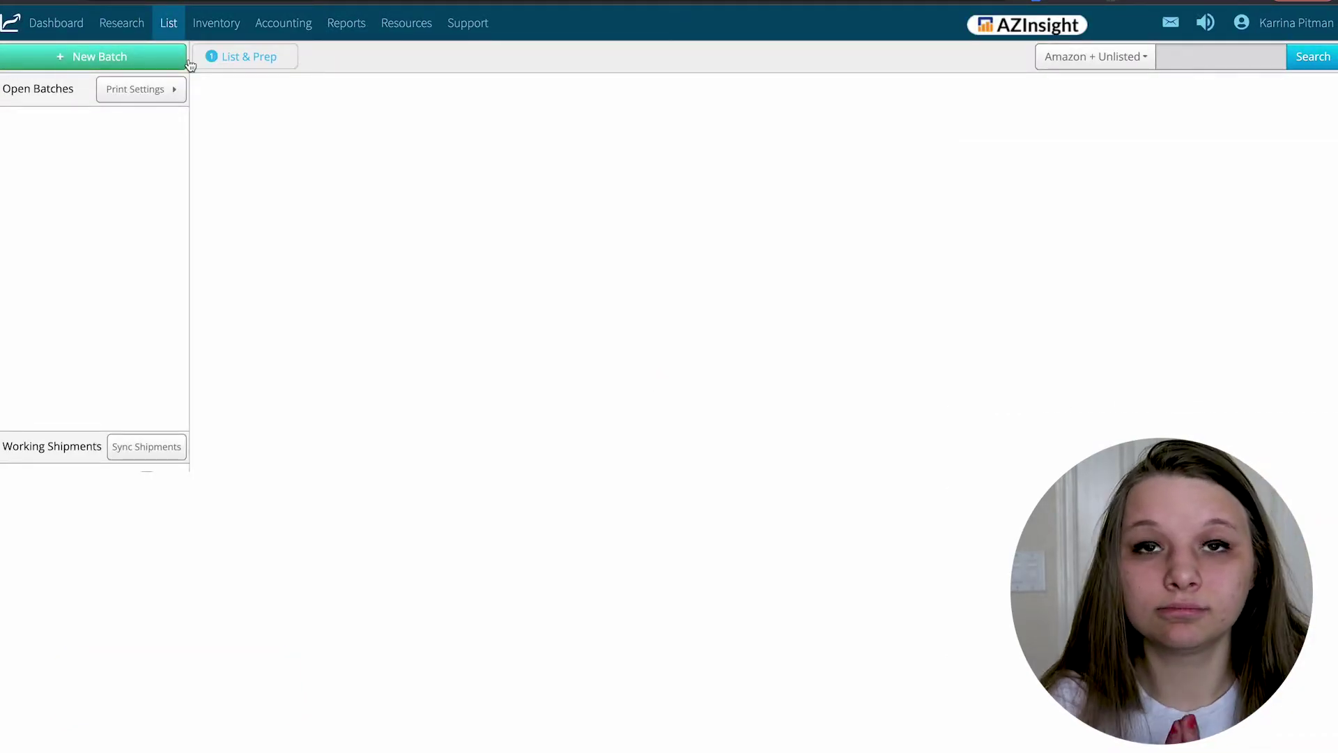
{"action": "left_click", "coordinate": [143, 55]}
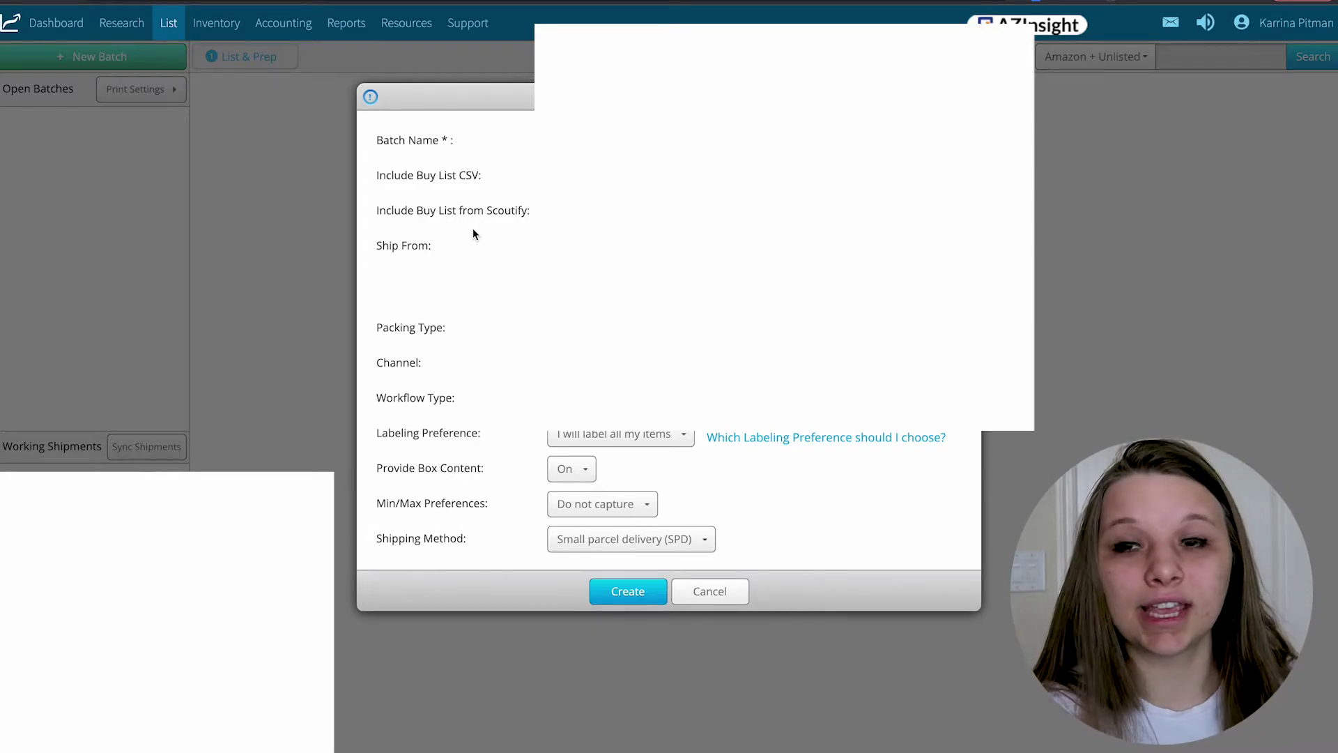
{"action": "left_click", "coordinate": [712, 591]}
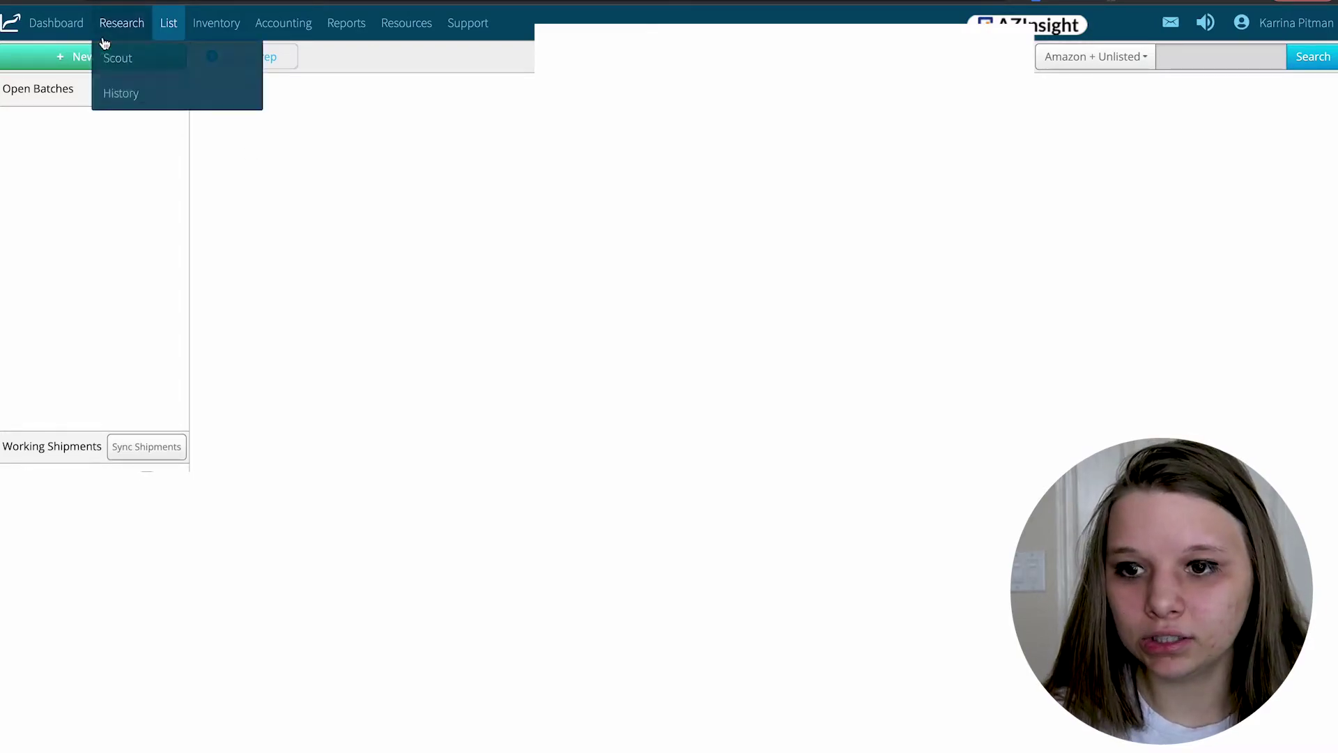
{"action": "left_click", "coordinate": [81, 60]}
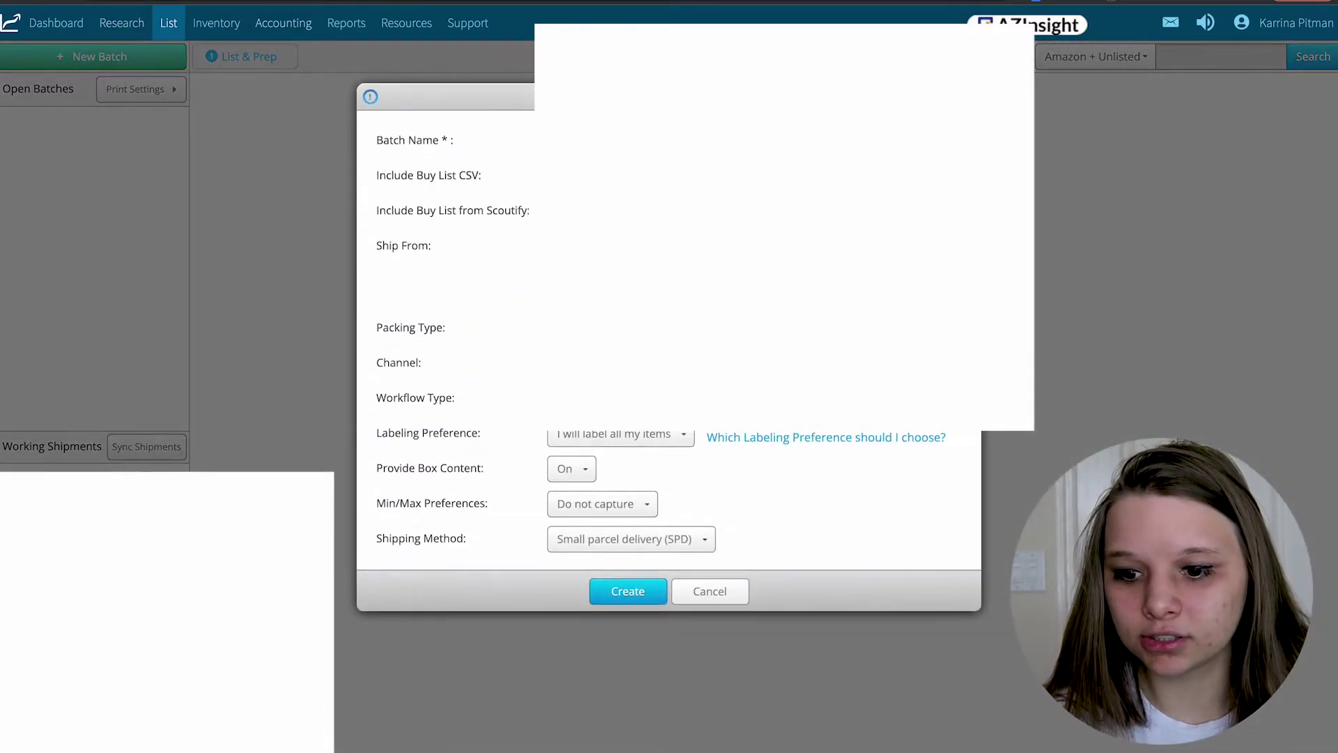
{"action": "left_click", "coordinate": [630, 591]}
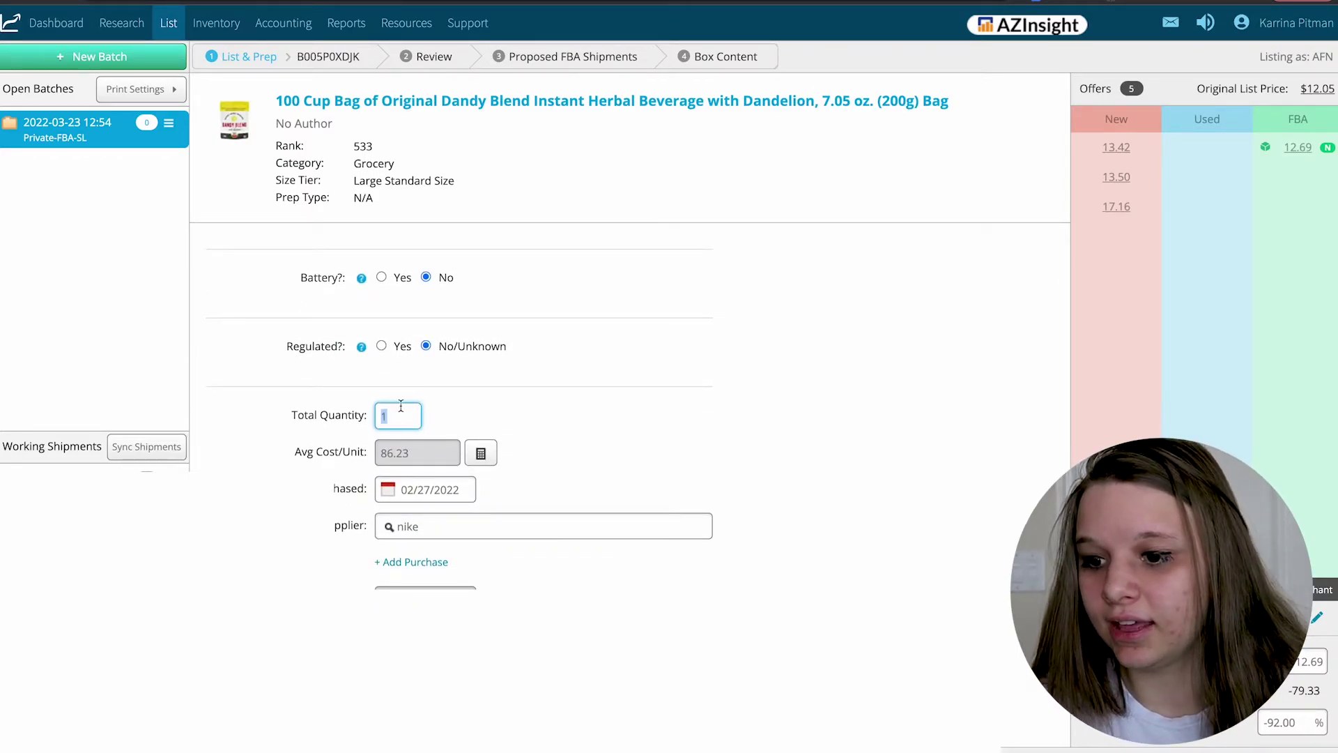
- Change the Dandy Blend average cost per unit from 86.23 to 3.45 for quantity 1
{"action": "scroll", "coordinate": [433, 426], "scroll_direction": "down", "scroll_amount": 1}
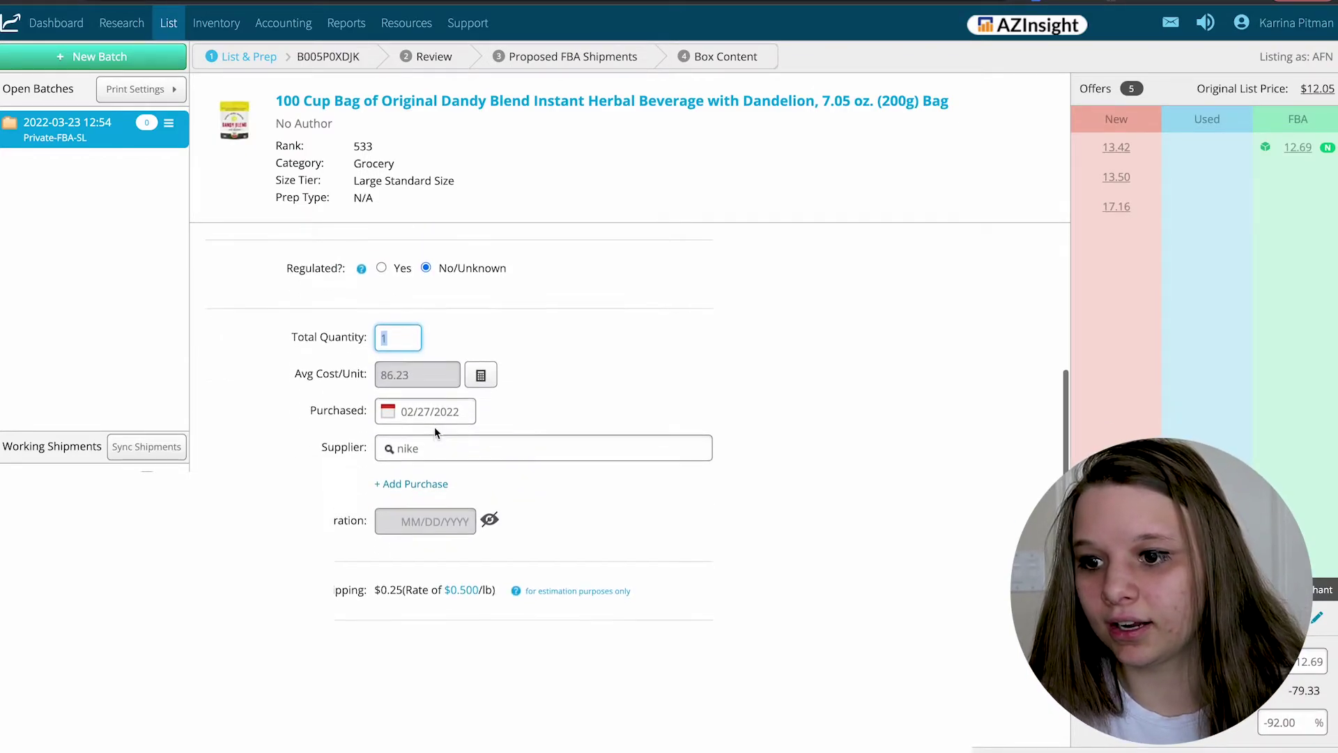
{"action": "left_click", "coordinate": [481, 373]}
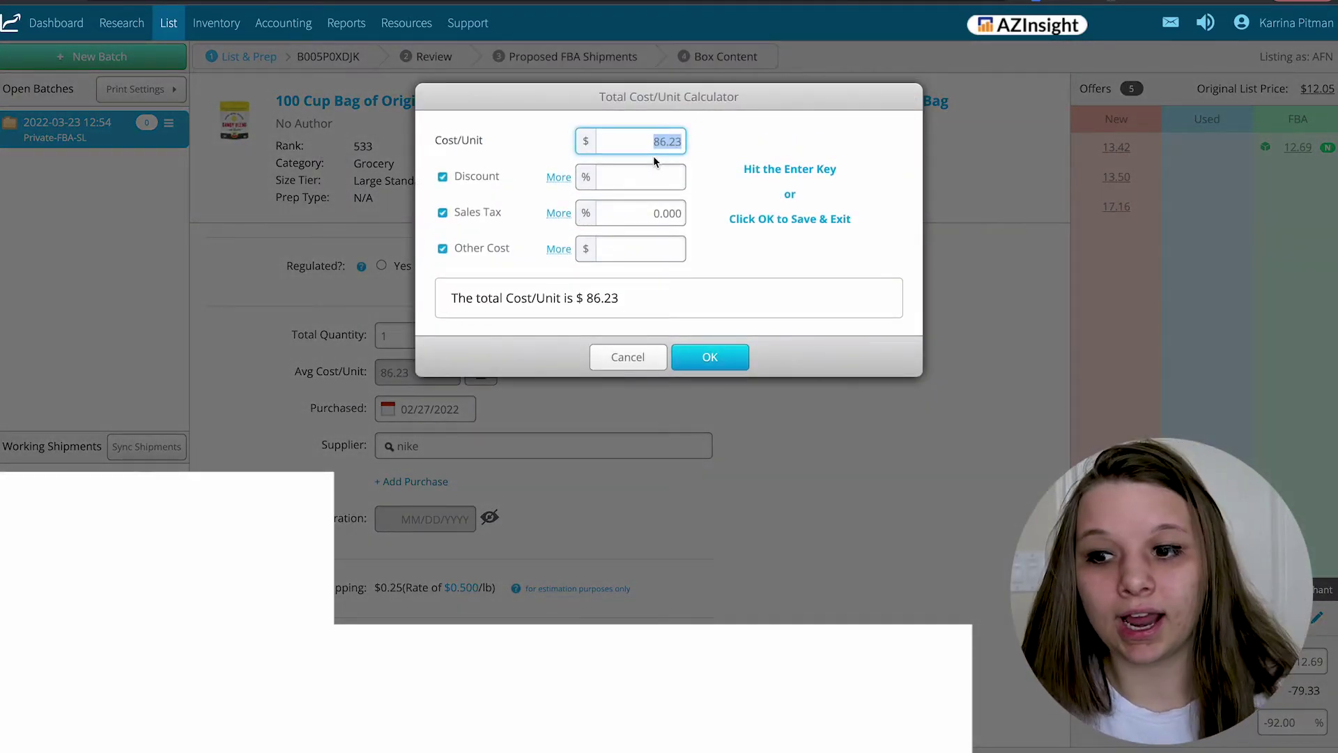
{"action": "type", "text": "12.69"}
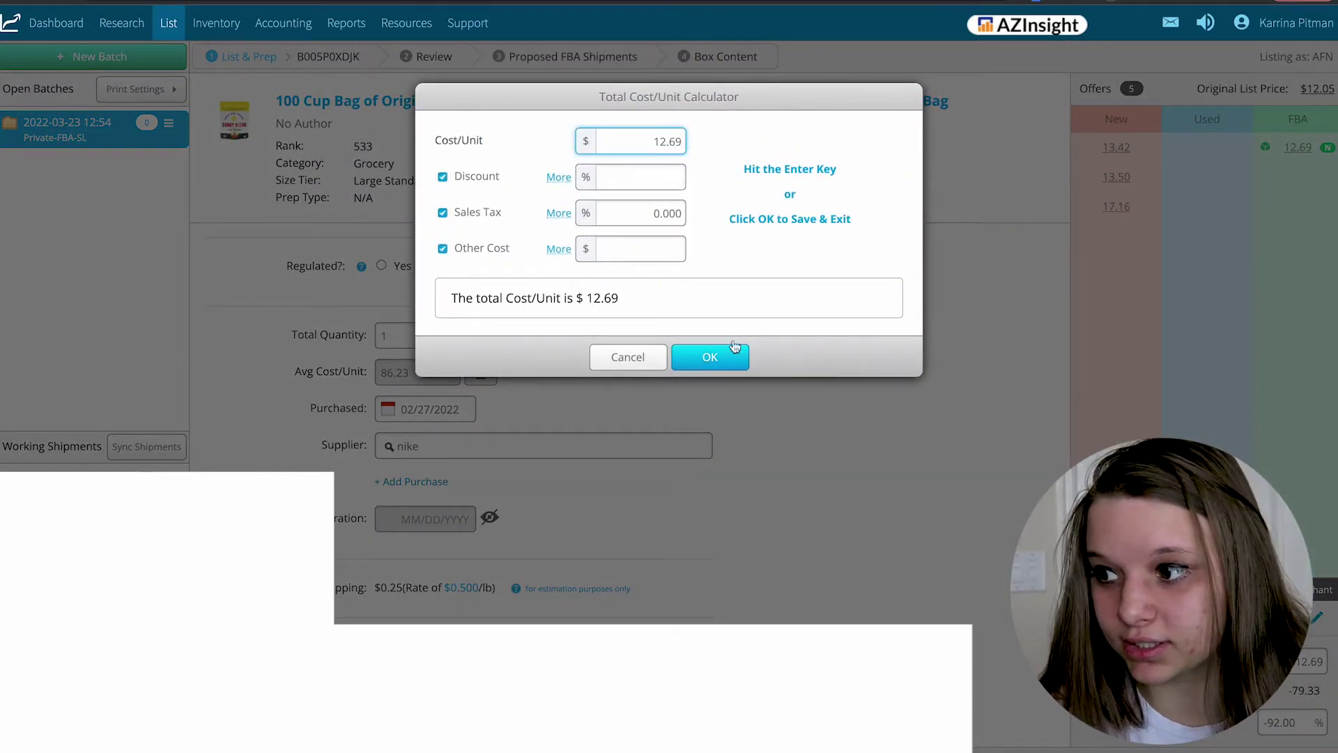
{"action": "left_click", "coordinate": [710, 356]}
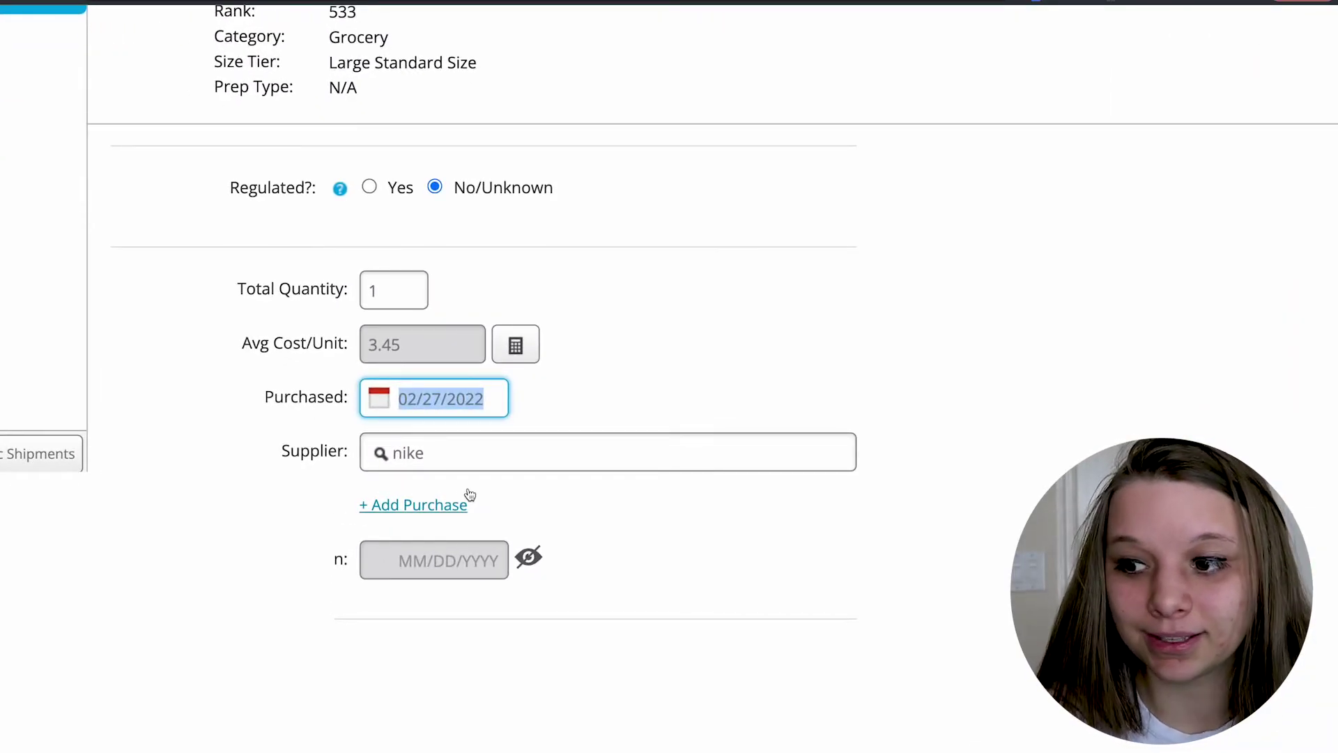
{"action": "key", "text": "Tab"}
- Replace supplier 'nike' with 'random' and review List Price, Net Profit and ROI
{"action": "key", "text": "BackSpace"}
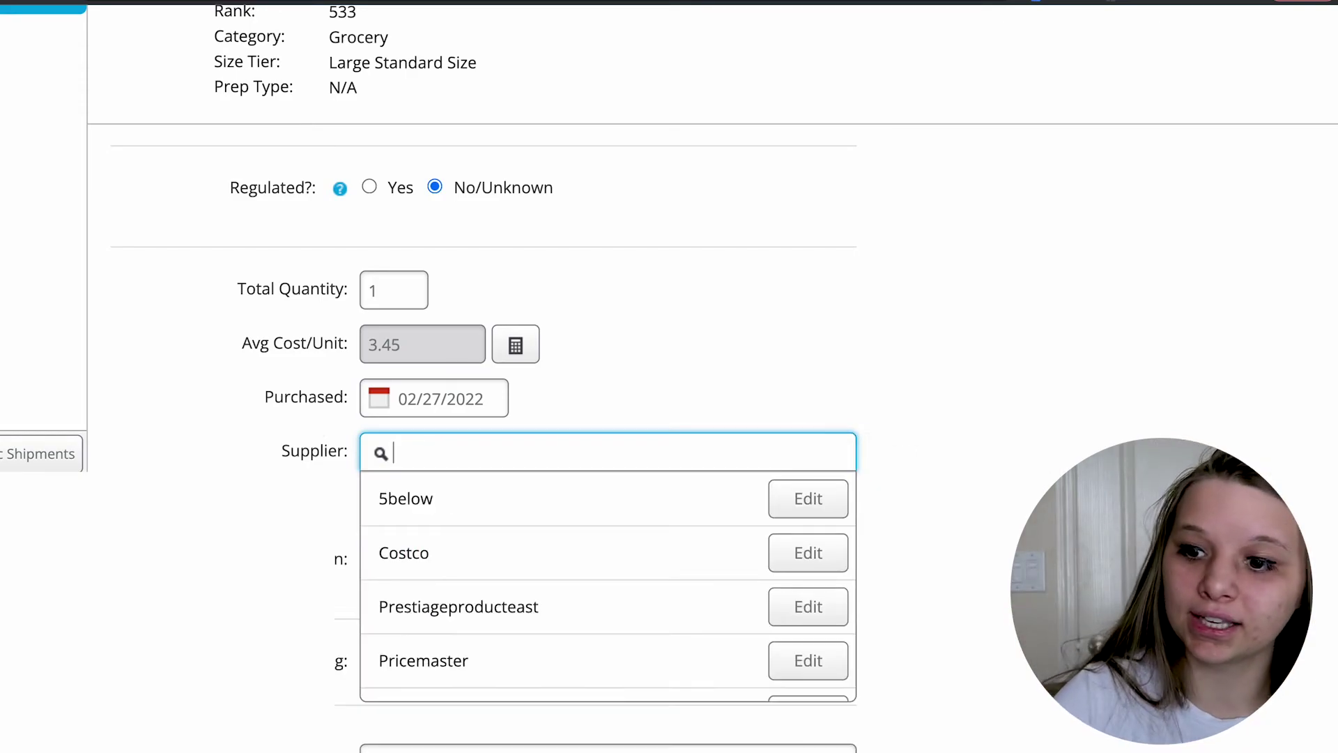
{"action": "scroll", "coordinate": [411, 613], "scroll_direction": "down", "scroll_amount": 10}
{"action": "scroll", "coordinate": [411, 613], "scroll_direction": "up", "scroll_amount": 10}
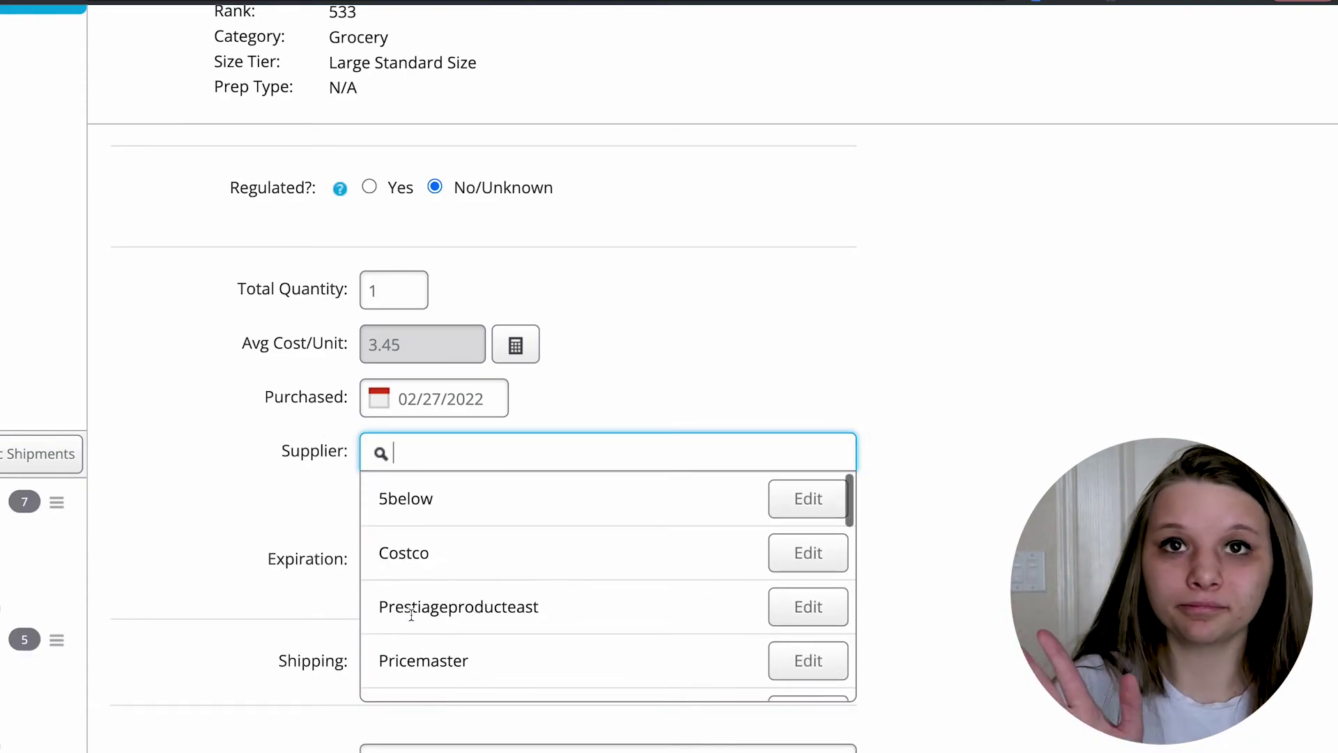
{"action": "type", "text": "randolm"}
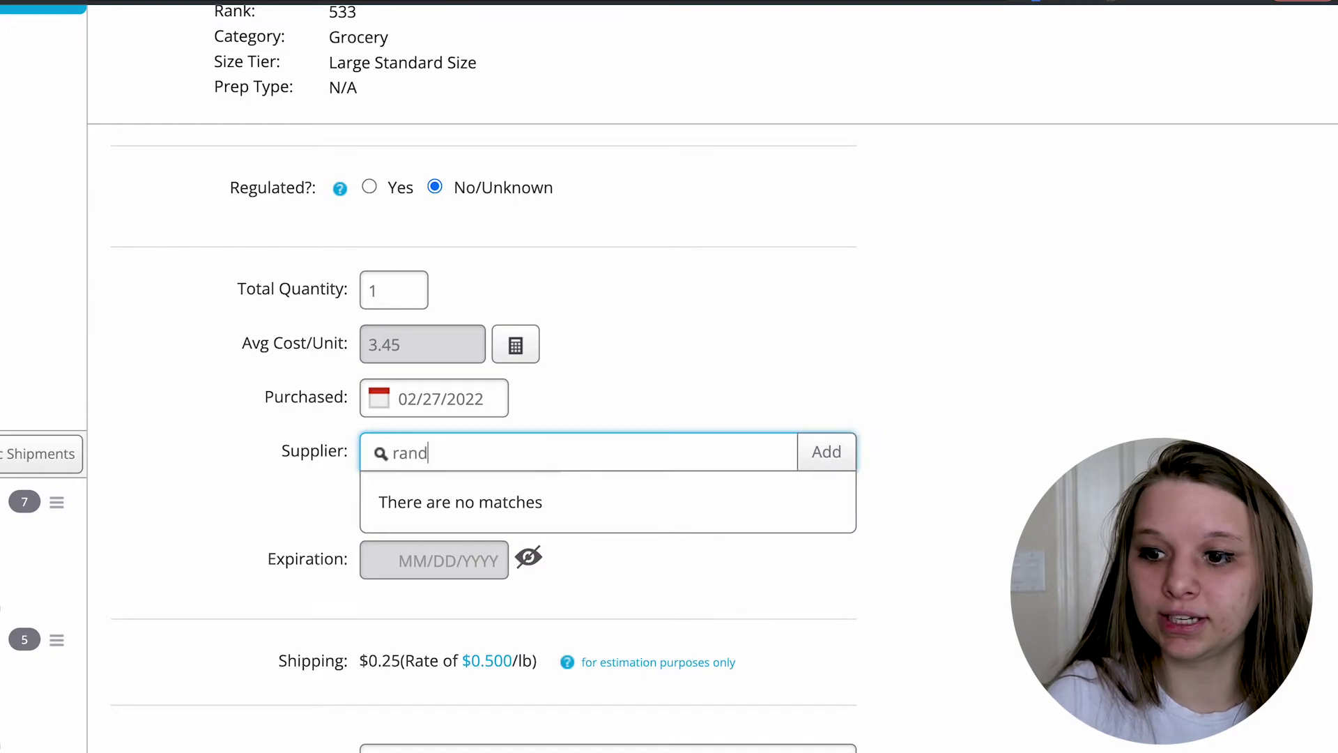
{"action": "key", "text": "BackSpace"}
{"action": "key", "text": "BackSpace"}
{"action": "type", "text": "m"}
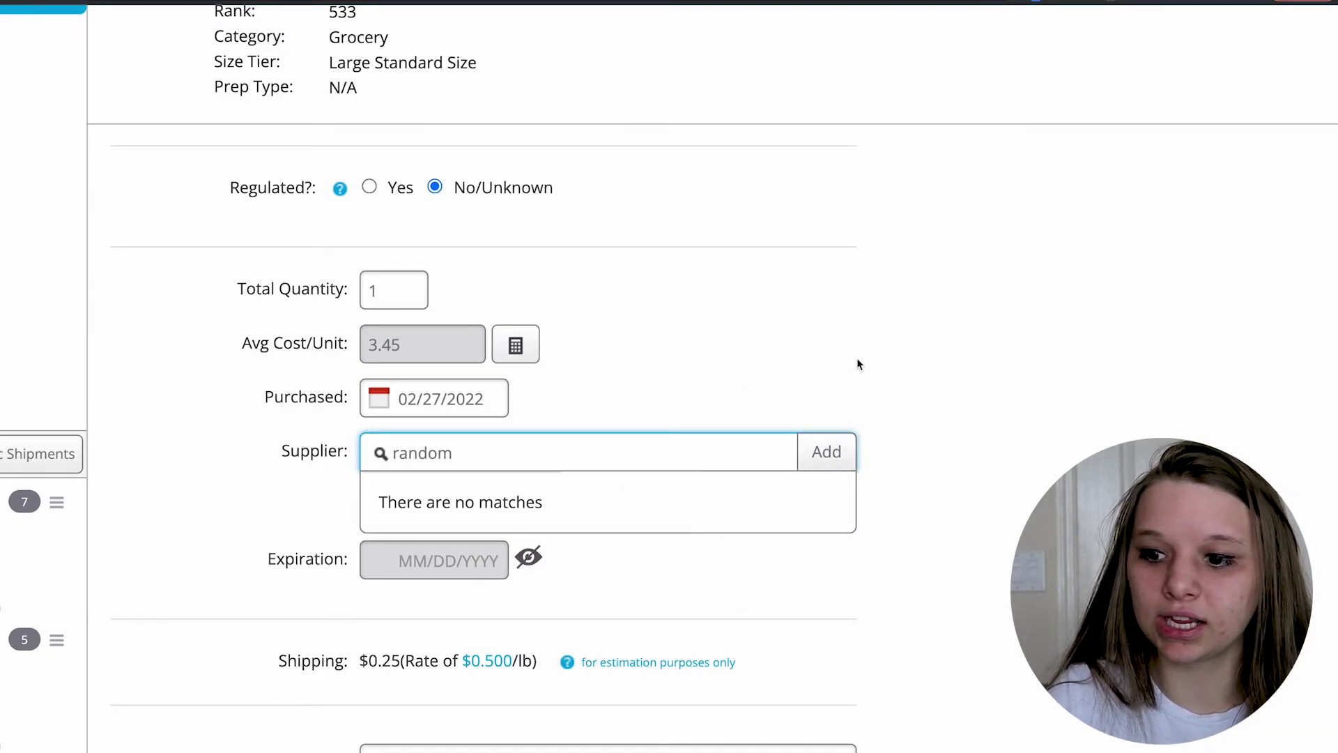
{"action": "scroll", "coordinate": [856, 357], "scroll_direction": "down", "scroll_amount": 2}
{"action": "scroll", "coordinate": [669, 377], "scroll_direction": "down", "scroll_amount": 2}
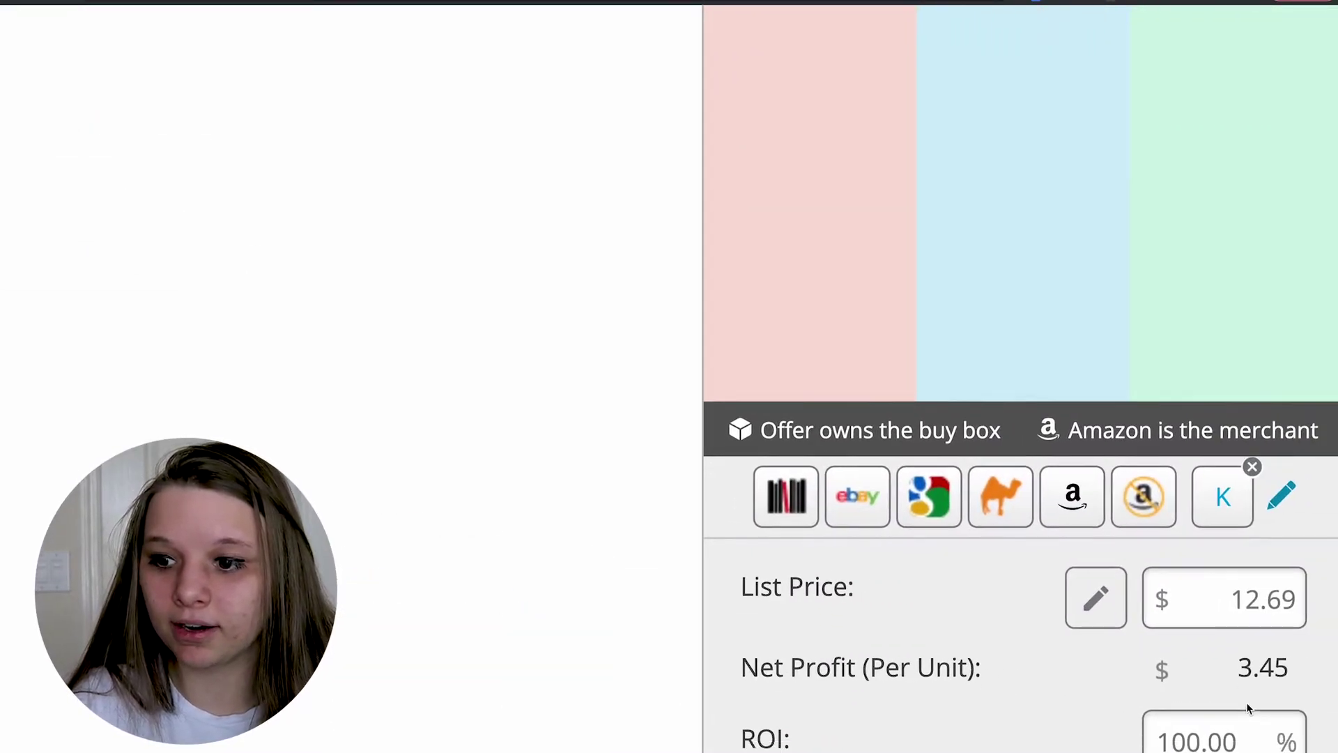
{"action": "scroll", "coordinate": [1252, 701], "scroll_direction": "down", "scroll_amount": 1}
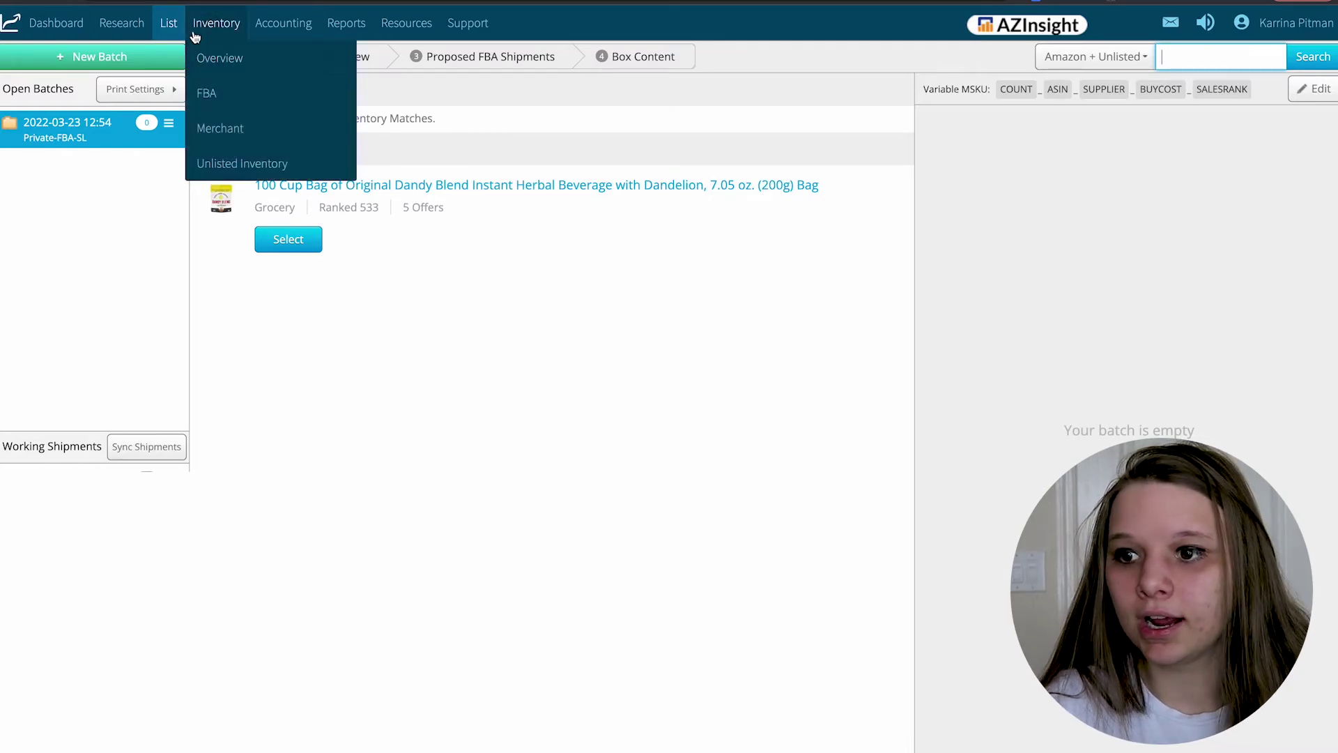
- Go to the Closed Batches list from the List menu
{"action": "mouse_move", "coordinate": [162, 28]}
{"action": "left_click", "coordinate": [195, 95]}
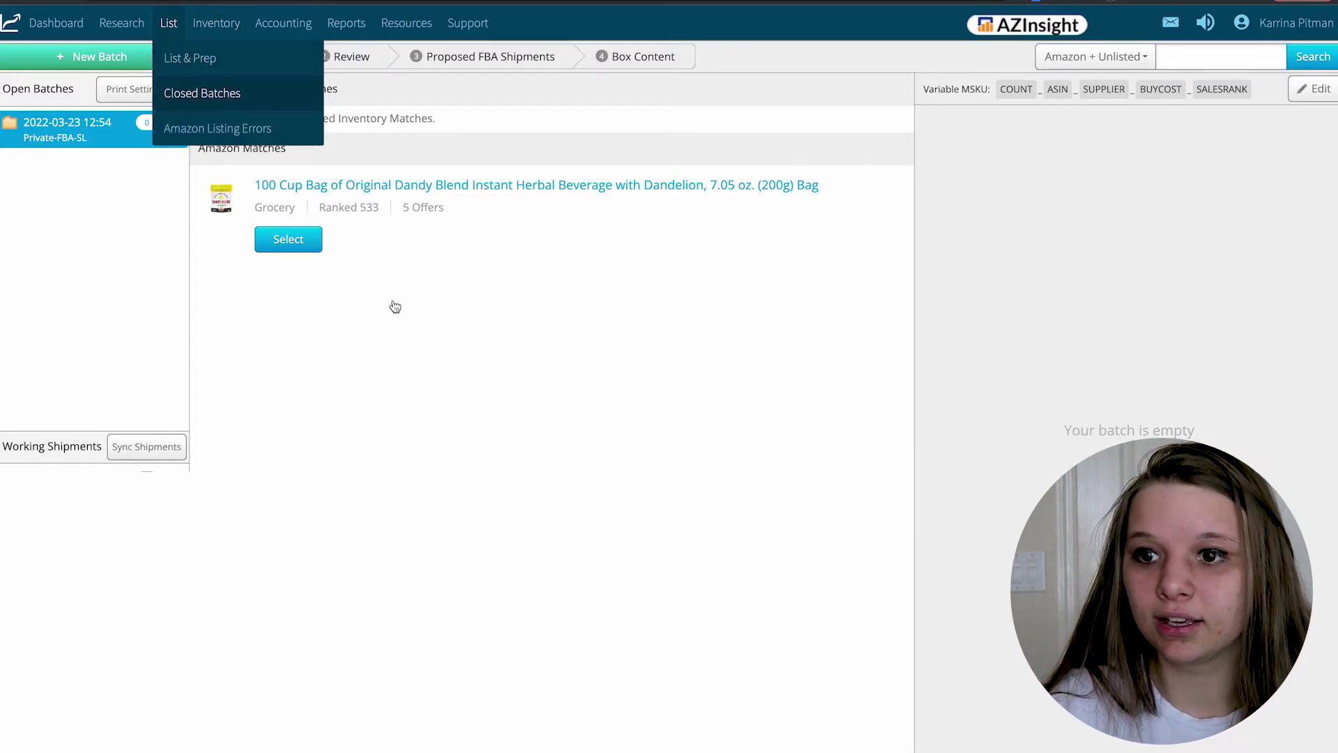